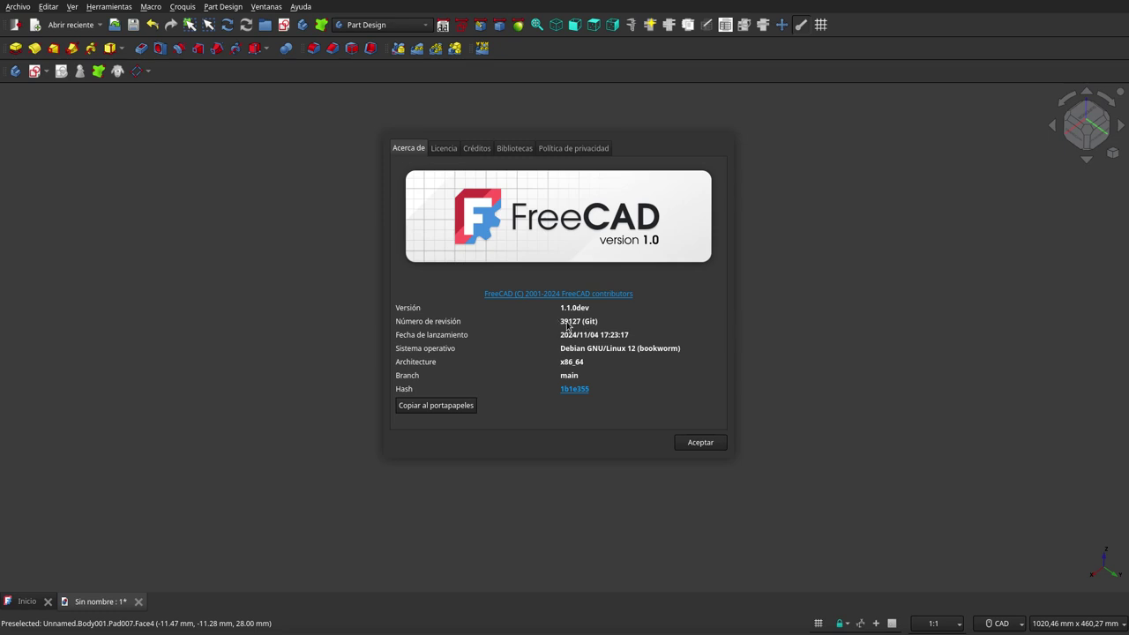
Close the Acerca de version dialog so the layered plate model shows
left_click(686, 442)
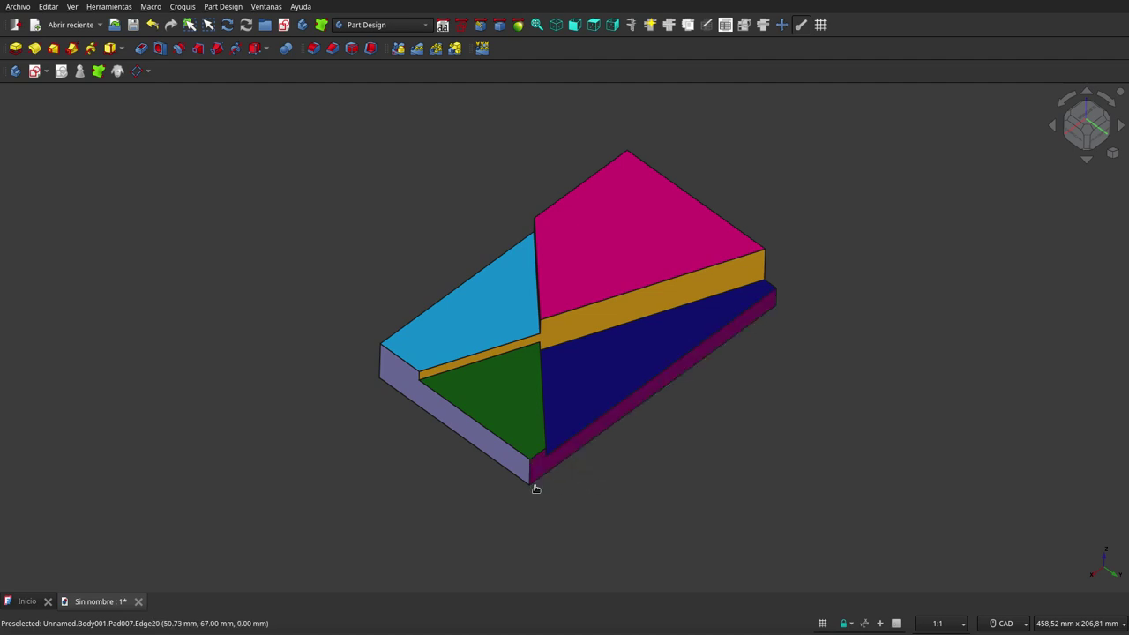
Orbit and zoom around the multicoloured stepped plate, viewing it from underneath, tilted side and top-down
mouse_move(533, 485)
middle_mouse_down()
mouse_move(629, 447)
mouse_move(605, 368)
mouse_move(587, 466)
mouse_move(506, 497)
mouse_move(418, 464)
mouse_move(502, 433)
mouse_move(589, 433)
mouse_move(650, 475)
mouse_move(643, 494)
mouse_move(567, 345)
mouse_move(560, 266)
middle_mouse_up()
scroll(571, 372, "up", 2)
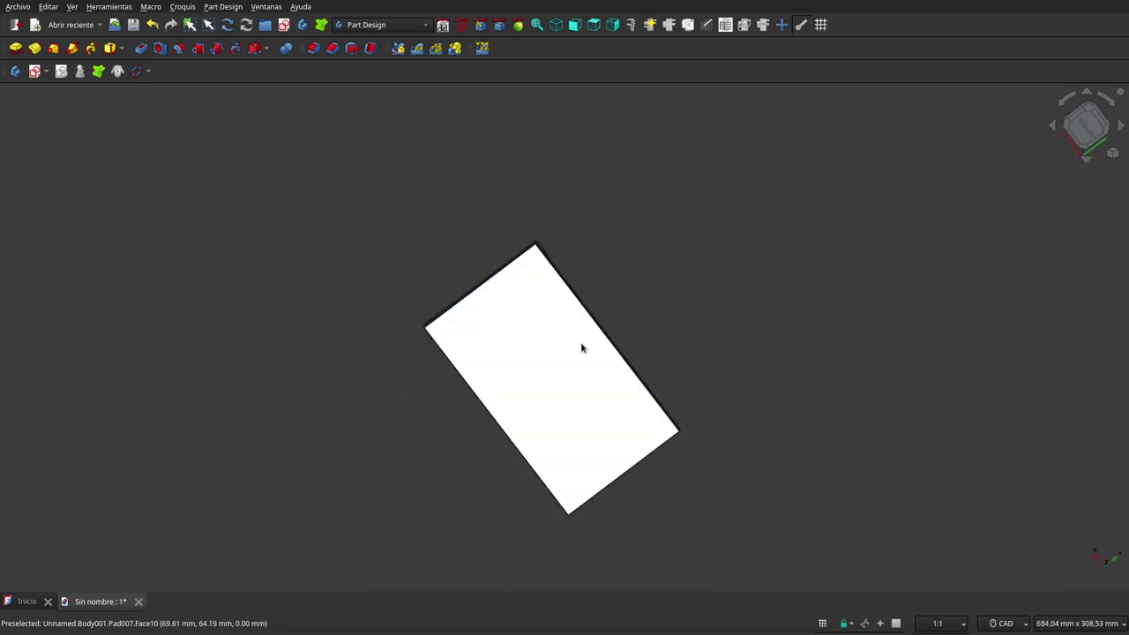
middle_click_drag(592, 213, 534, 373)
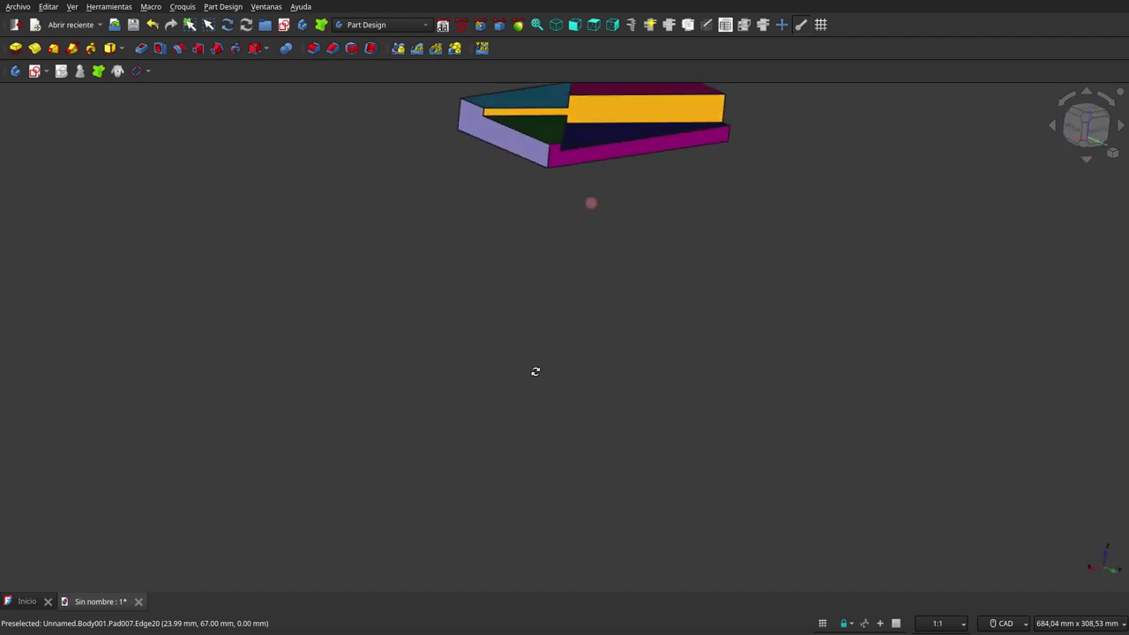
scroll(541, 370, "down", 3)
scroll(559, 228, "up", 4)
middle_click_drag(559, 228, 589, 335)
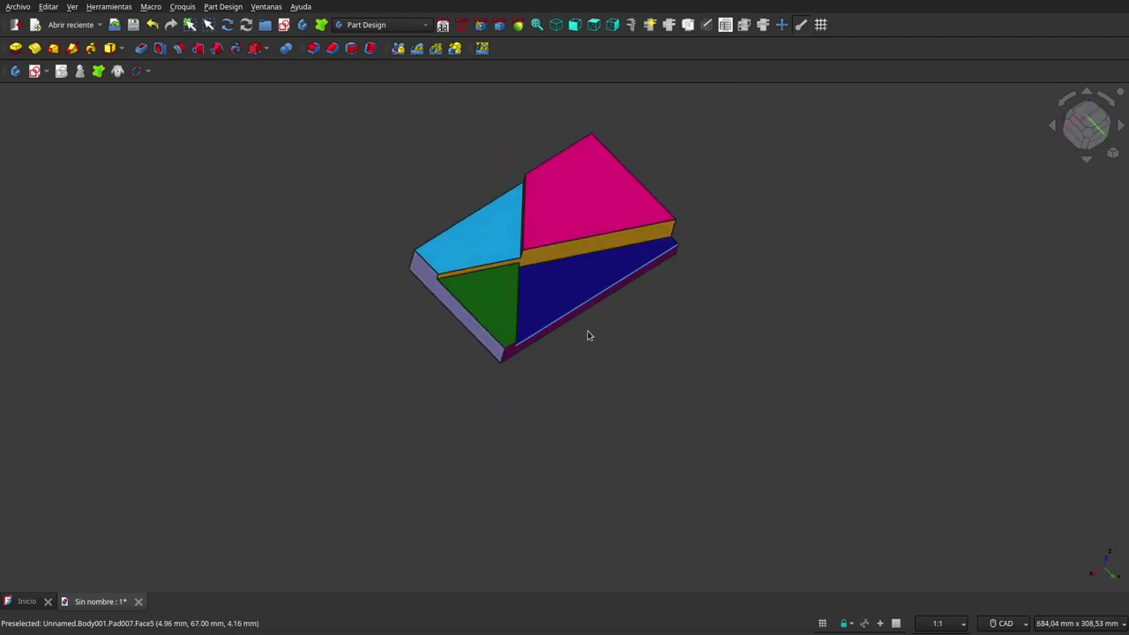
scroll(589, 370, "down", 2)
scroll(565, 273, "up", 4)
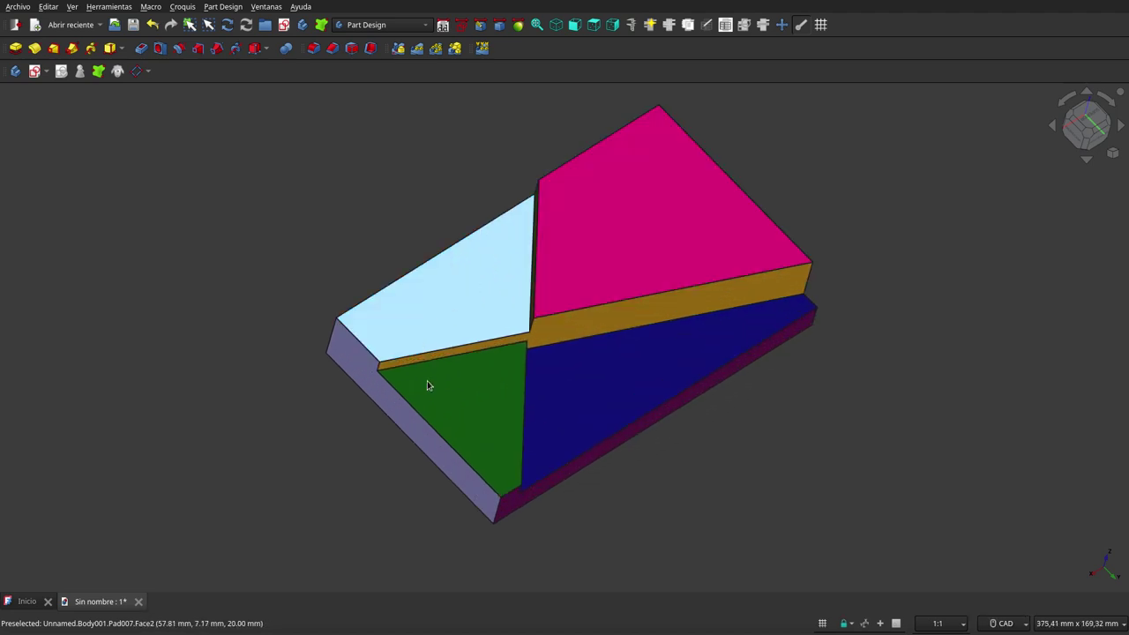
mouse_move(616, 413)
middle_mouse_down()
mouse_move(650, 448)
mouse_move(649, 497)
mouse_move(667, 521)
mouse_move(485, 477)
mouse_move(373, 415)
mouse_move(365, 333)
mouse_move(383, 287)
mouse_move(563, 338)
mouse_move(640, 388)
mouse_move(661, 426)
mouse_move(640, 444)
mouse_move(597, 448)
mouse_move(531, 398)
mouse_move(584, 393)
mouse_move(612, 408)
mouse_move(615, 431)
middle_mouse_up()
scroll(587, 255, "down", 3)
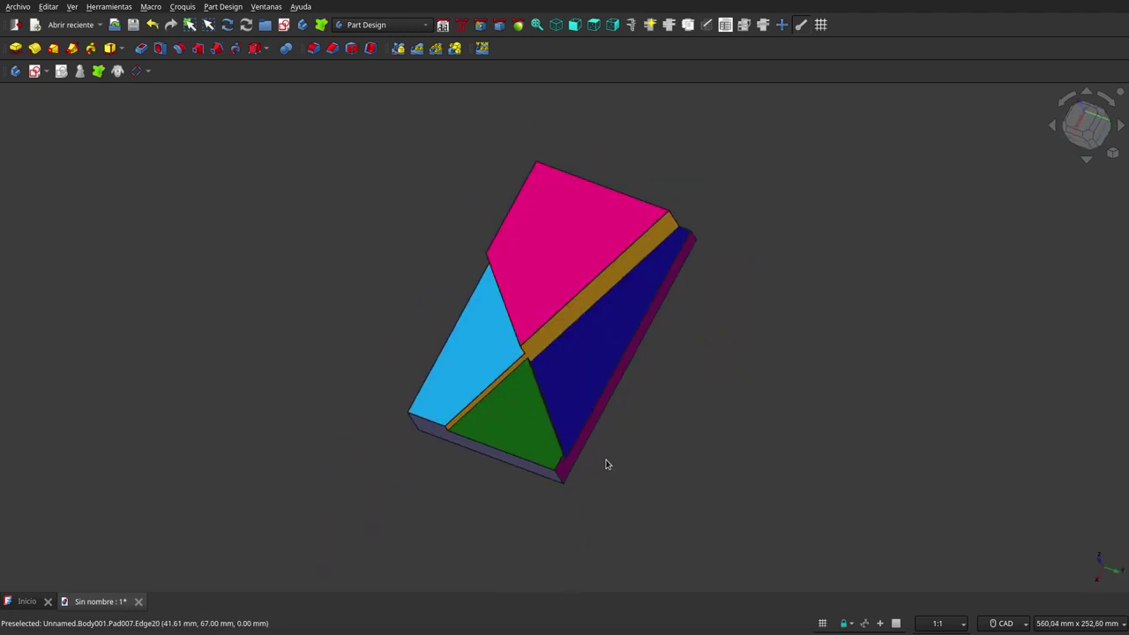
scroll(605, 464, "up", 1)
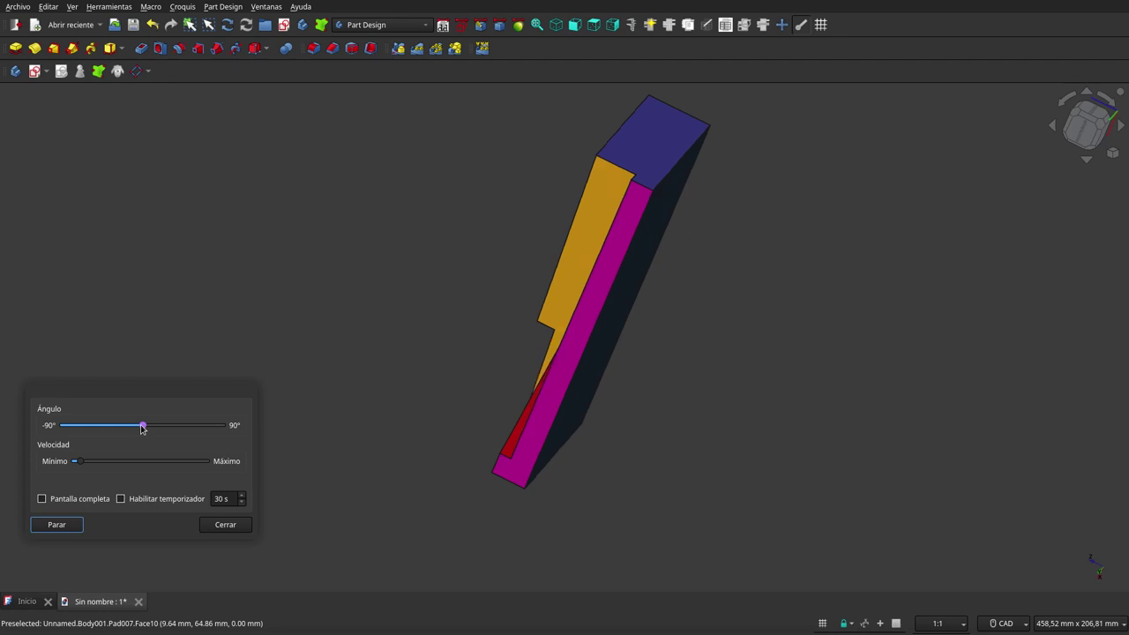
Vary the turntable's Ángulo tilt up and down, settling on a lower negative angle
left_click_drag(142, 429, 98, 427)
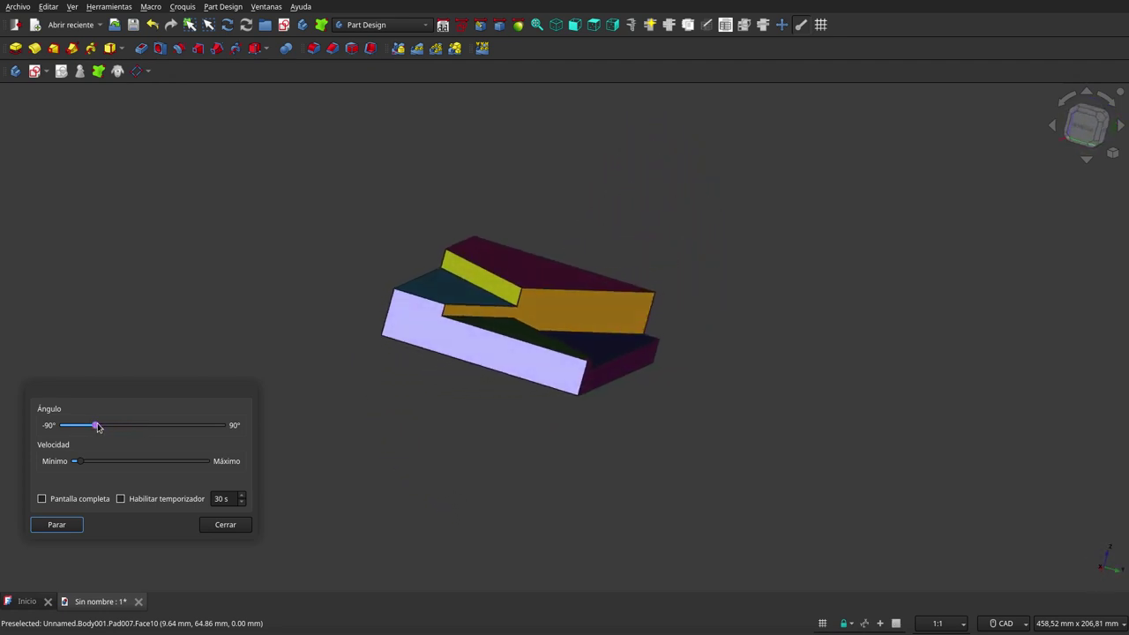
left_click_drag(97, 429, 196, 453)
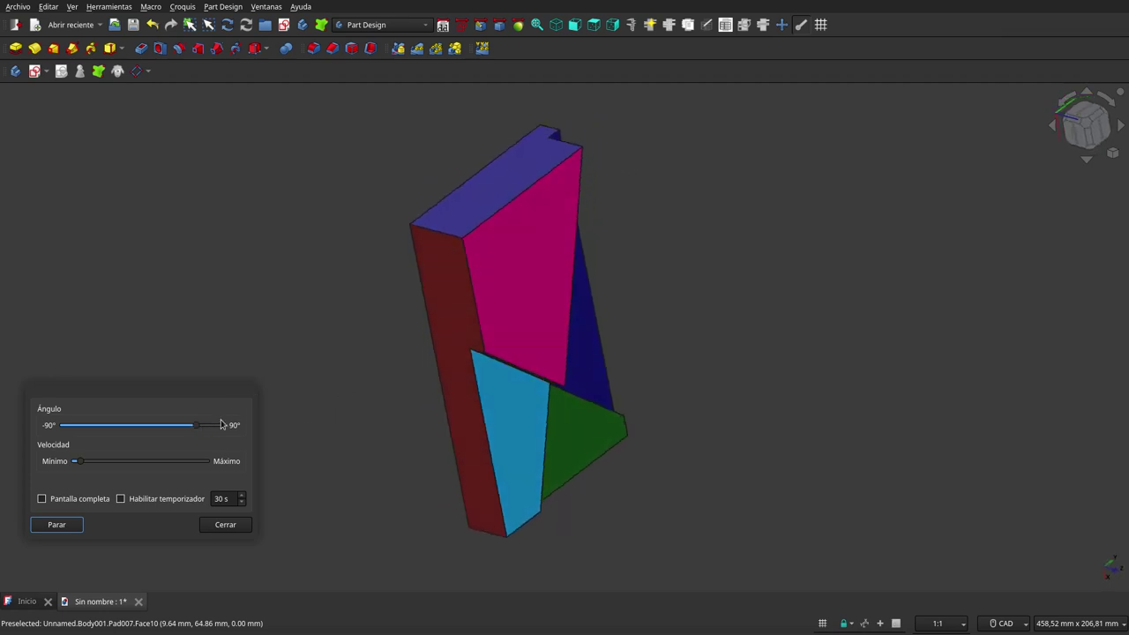
left_click_drag(195, 427, 104, 429)
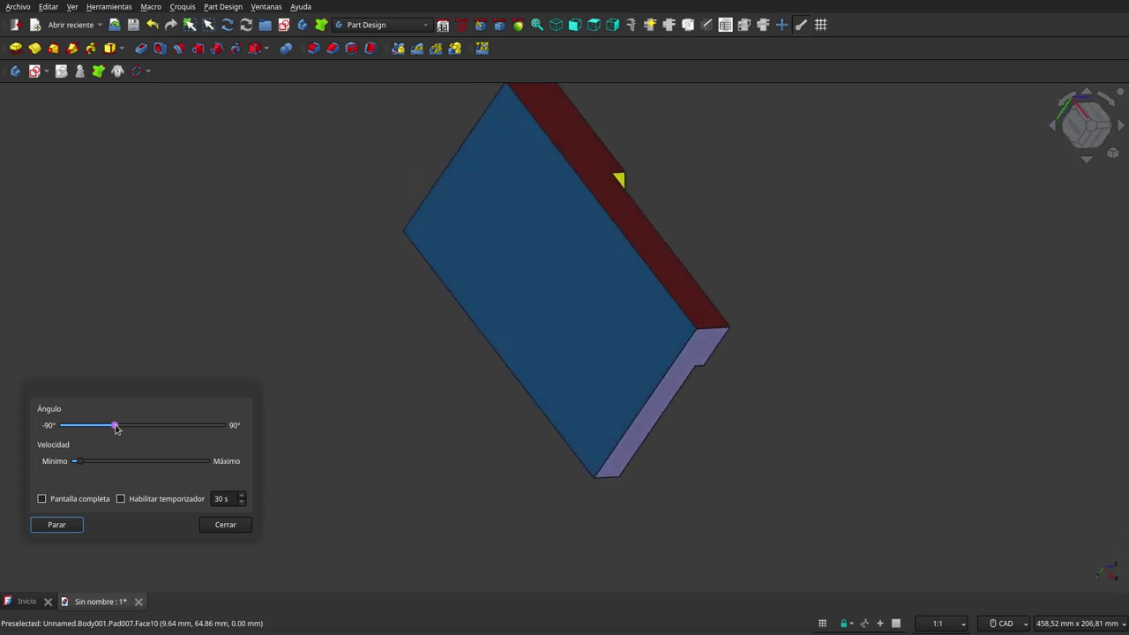
left_click_drag(108, 427, 131, 427)
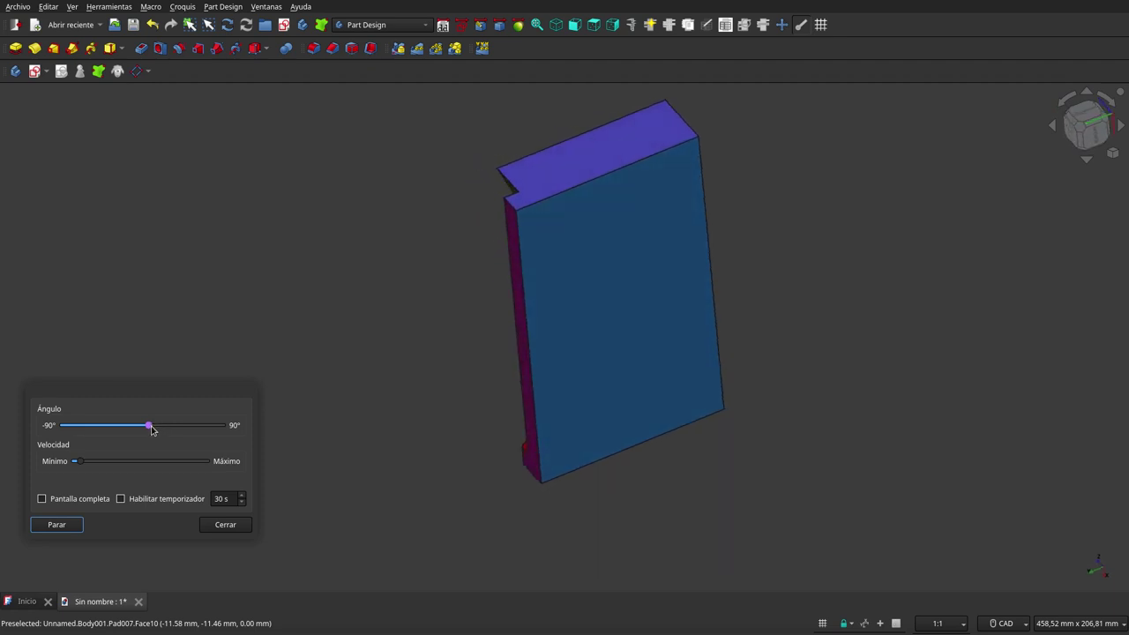
left_click_drag(150, 426, 109, 425)
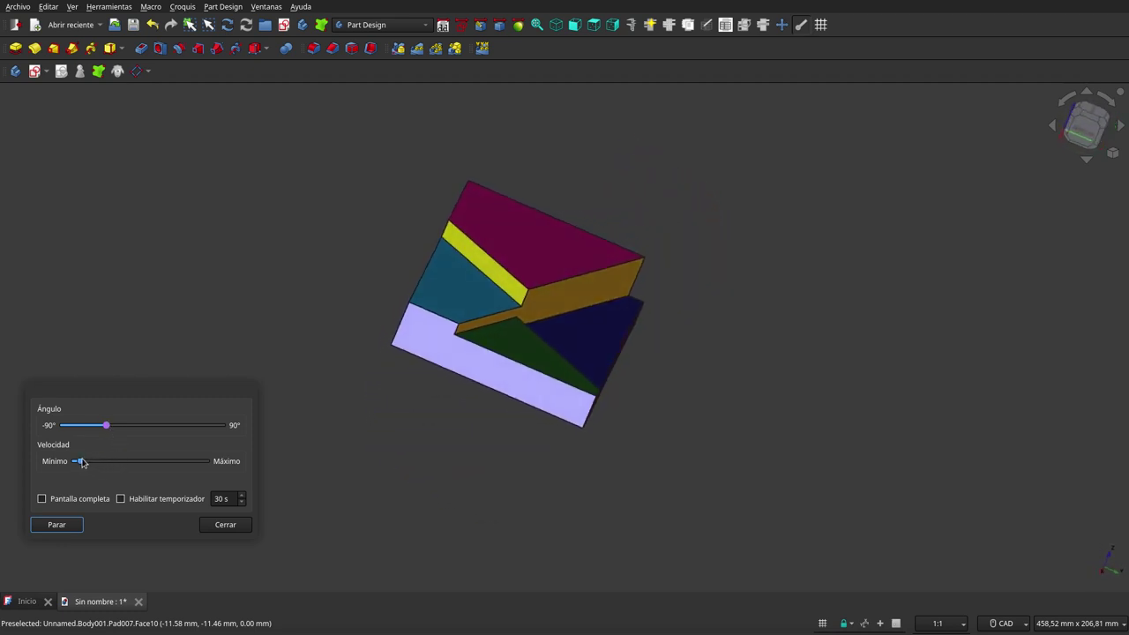
Raise then lower the Velocidad setting, leaving the spin just above minimum speed
left_click_drag(79, 461, 106, 462)
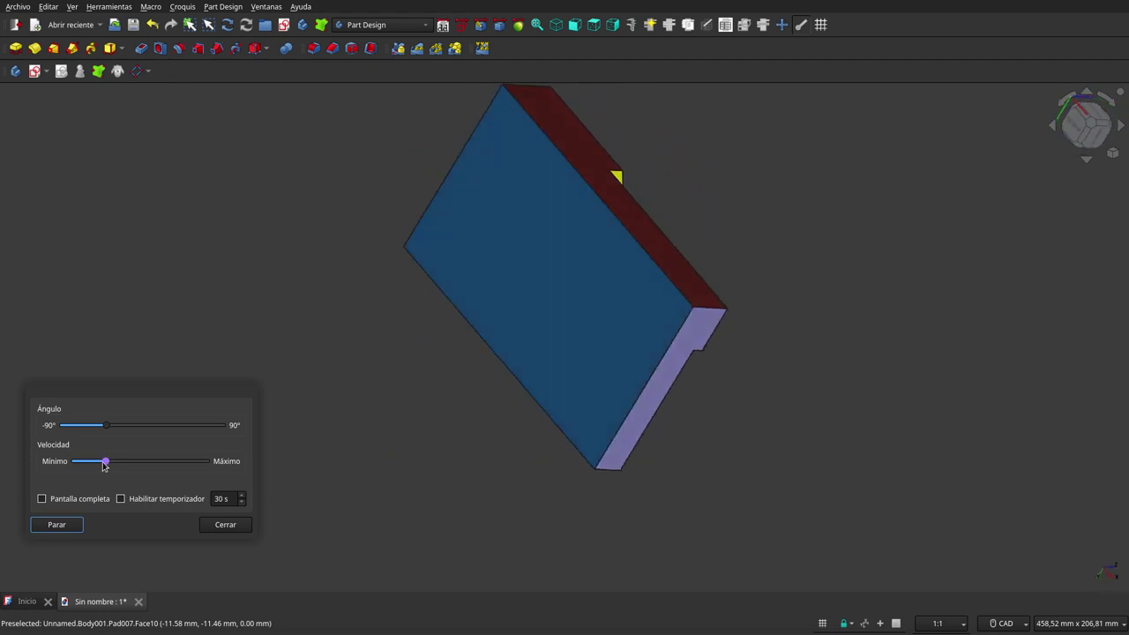
left_click_drag(107, 462, 87, 455)
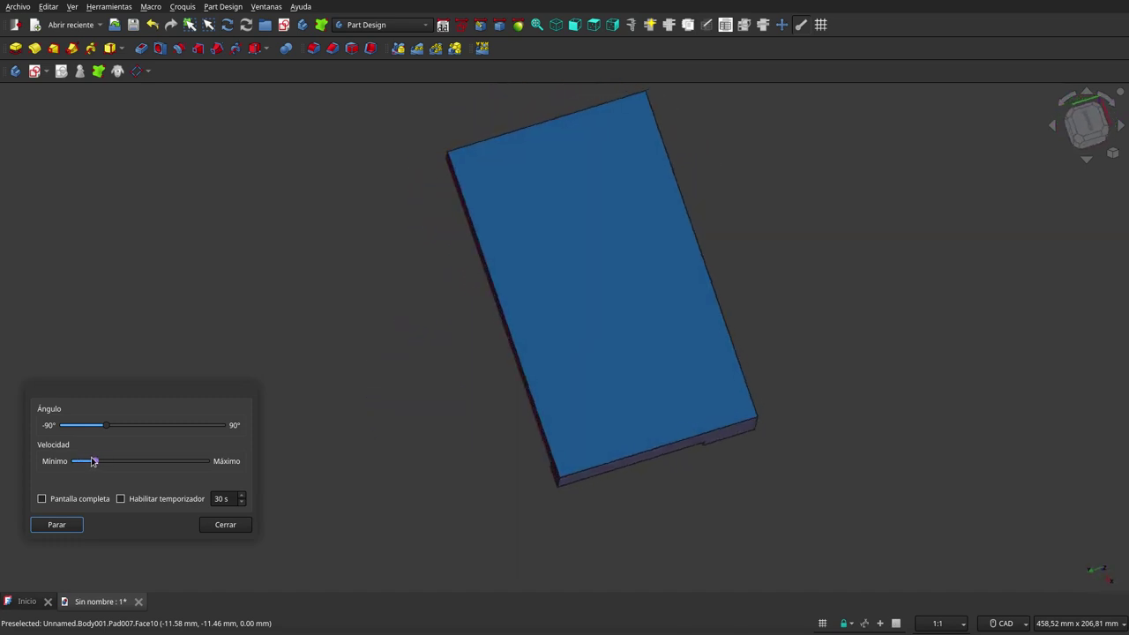